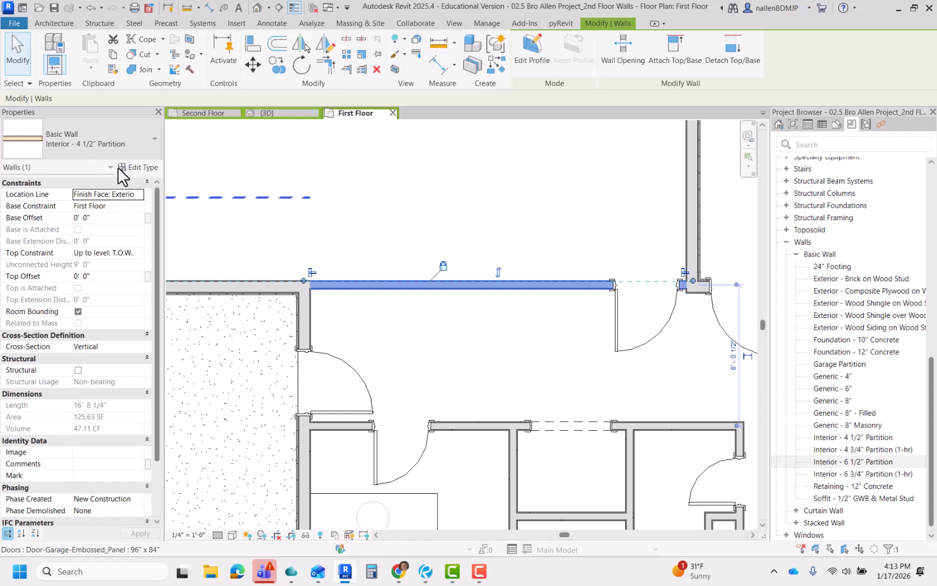
Examine the partition between garage and house and its junction with the adjoining exterior wood siding wall on the first floor plan.
scroll(357, 303, up, 2)
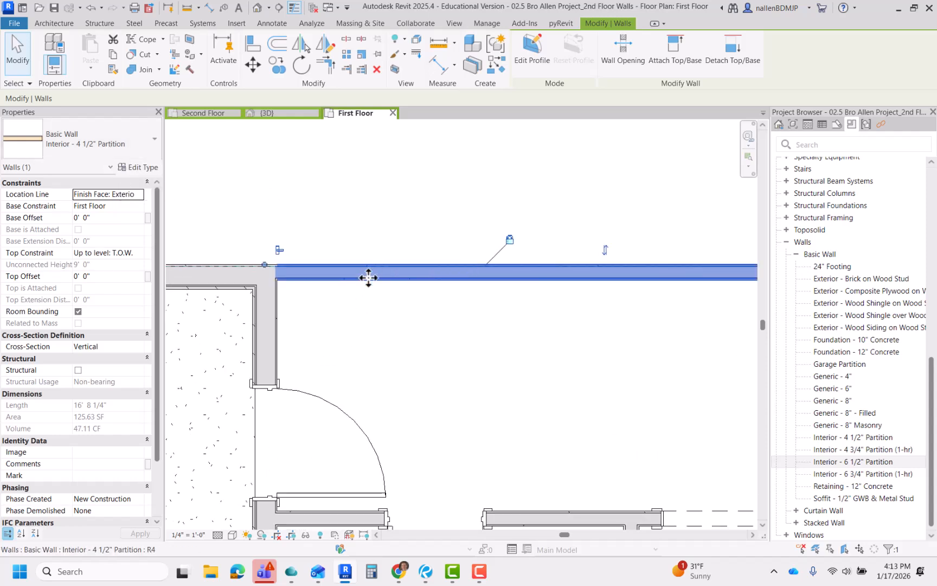
scroll(367, 280, down, 1)
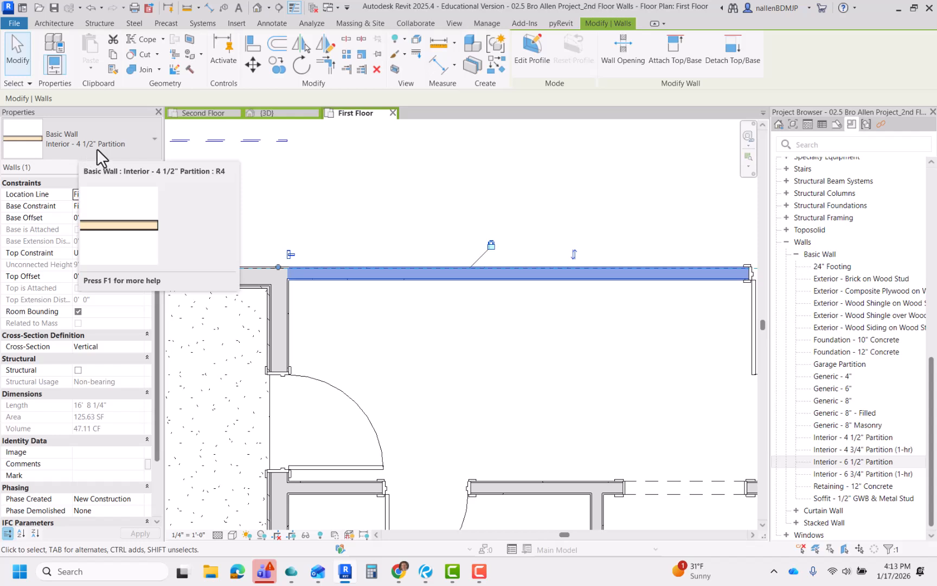
scroll(437, 325, down, 2)
click(472, 356)
middle_drag(488, 372, 400, 297)
scroll(401, 304, down, 3)
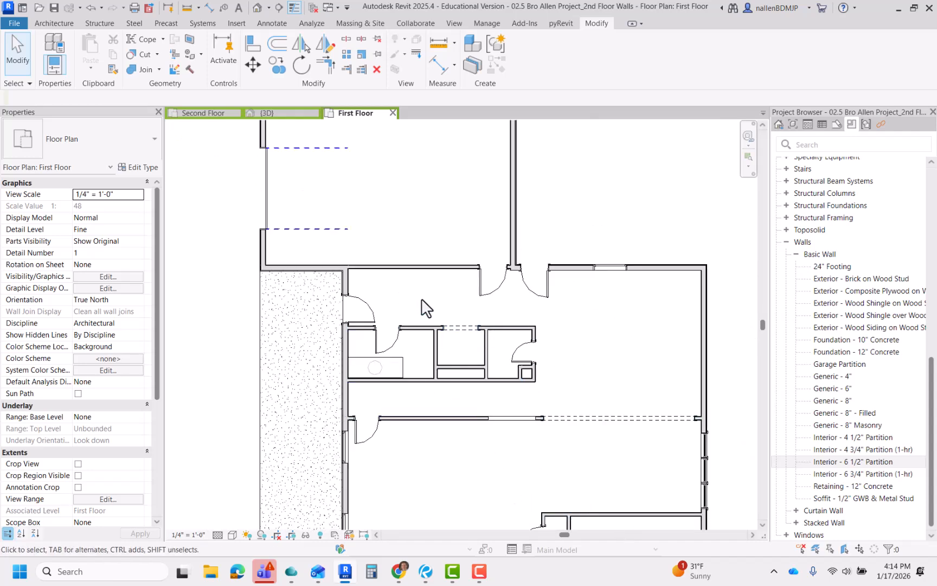
scroll(427, 308, up, 5)
middle_drag(341, 305, 396, 327)
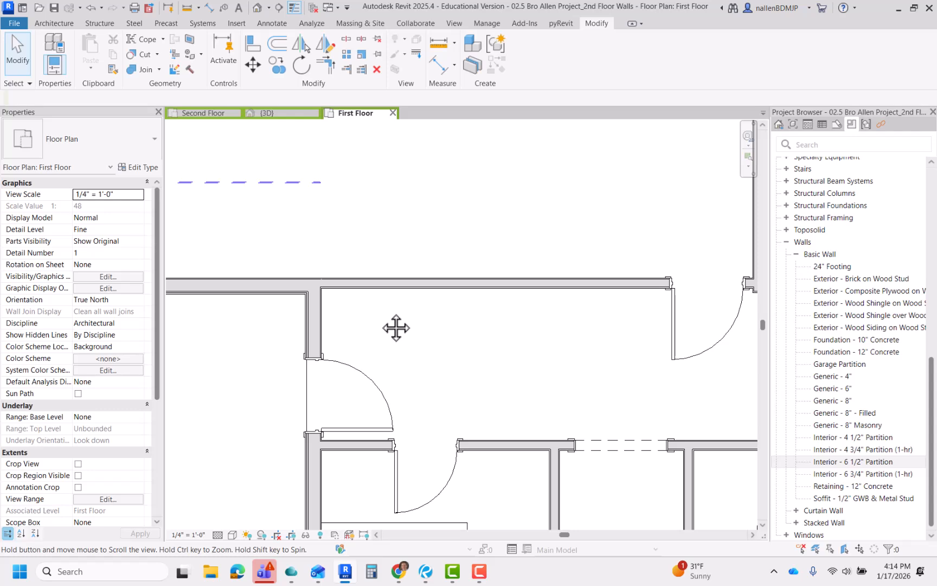
scroll(388, 321, down, 3)
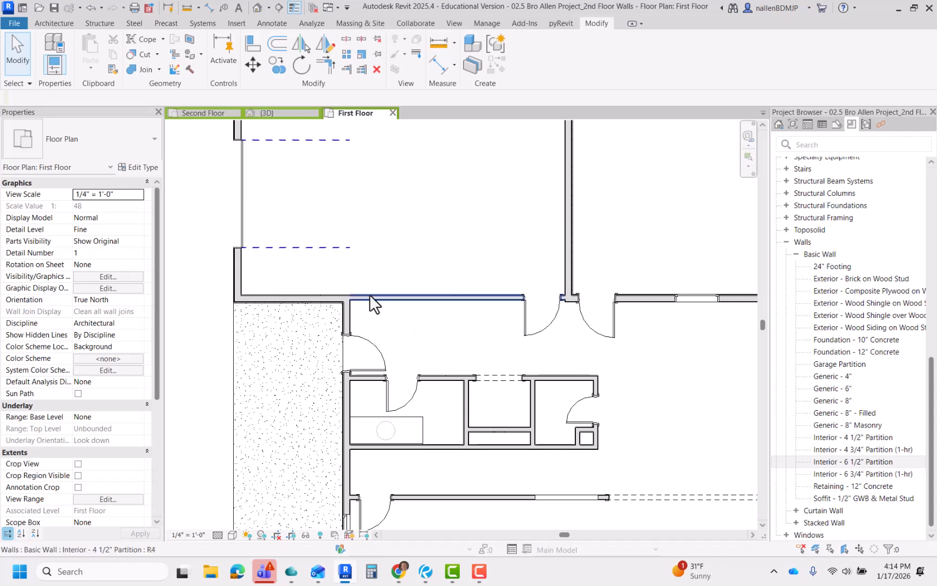
scroll(364, 309, up, 4)
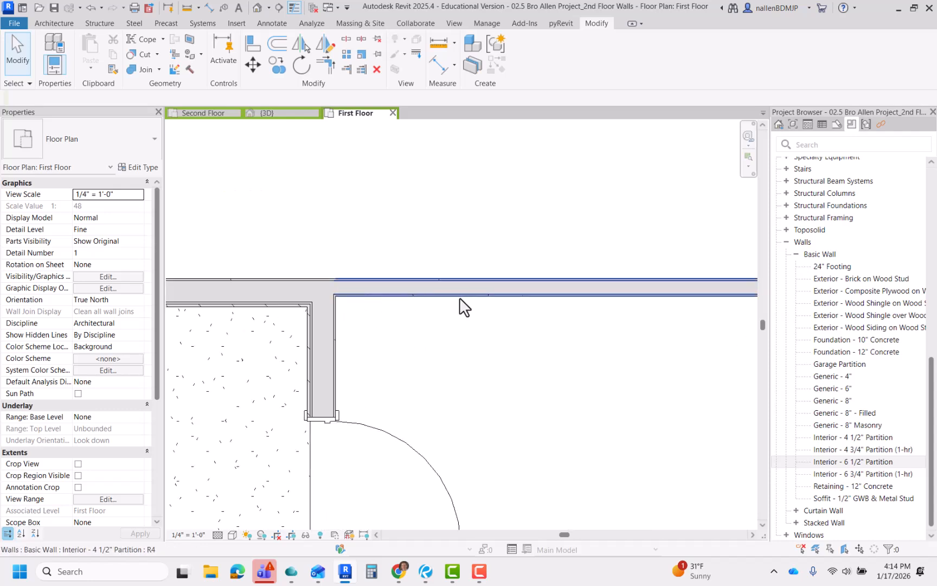
scroll(374, 309, down, 3)
middle_drag(381, 314, 460, 334)
scroll(384, 292, down, 1)
scroll(354, 288, up, 2)
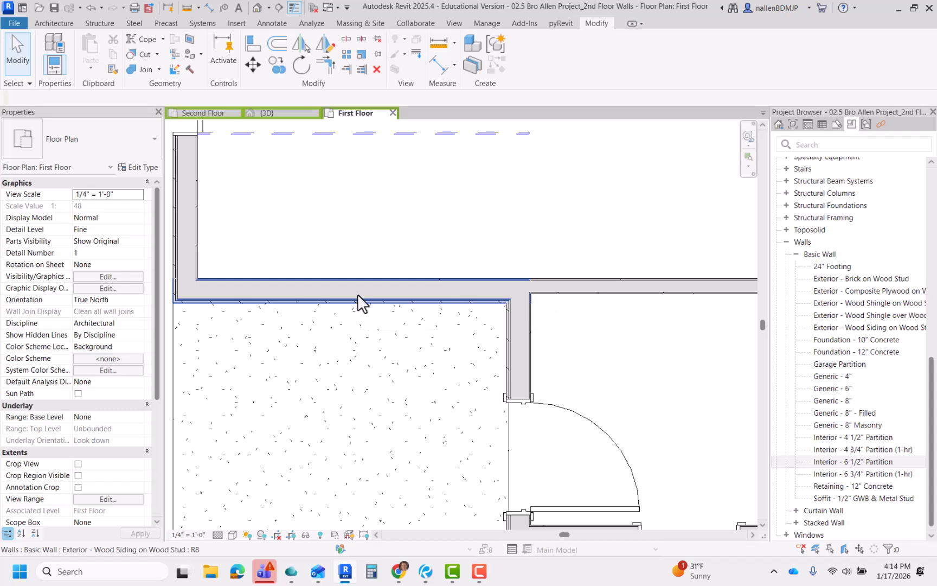
scroll(342, 315, up, 2)
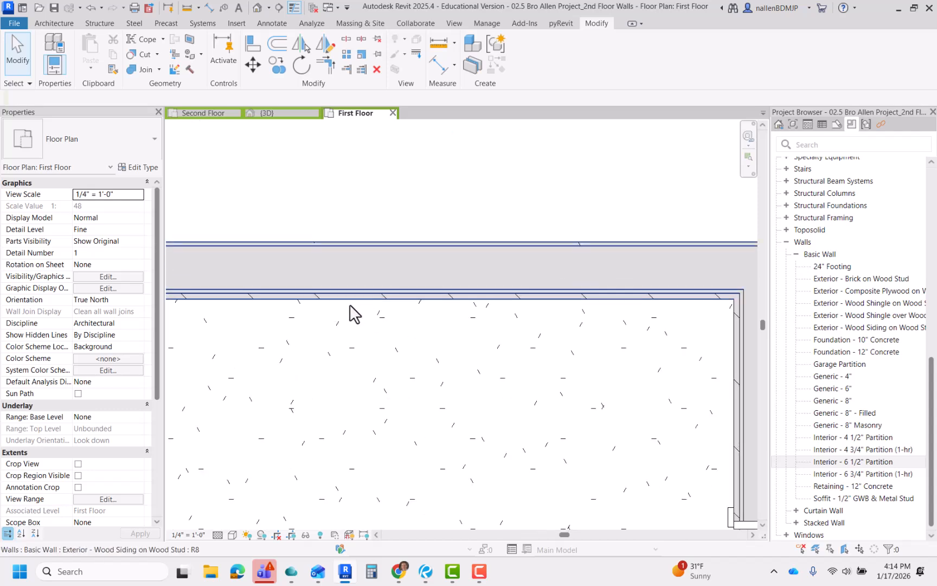
scroll(308, 320, down, 2)
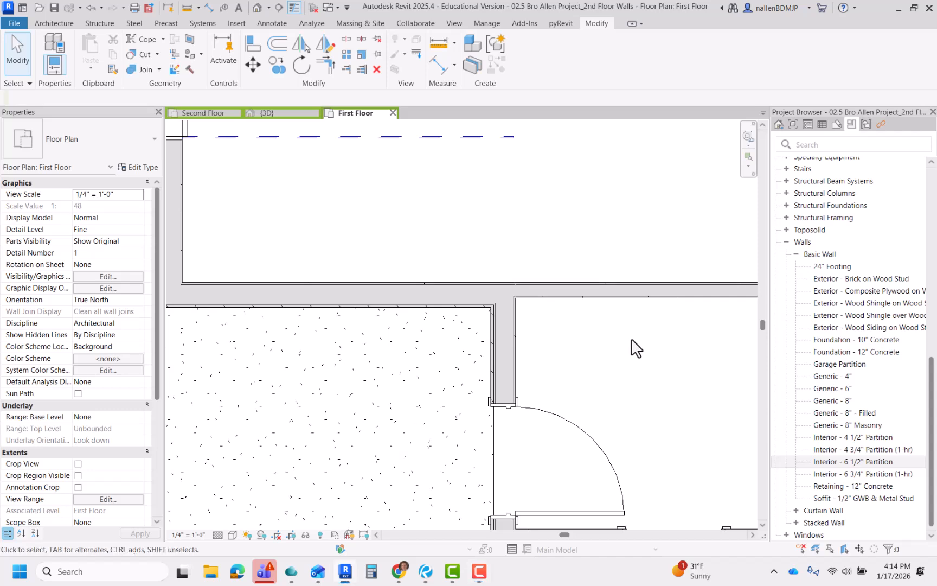
middle_drag(656, 354, 408, 334)
scroll(396, 325, down, 2)
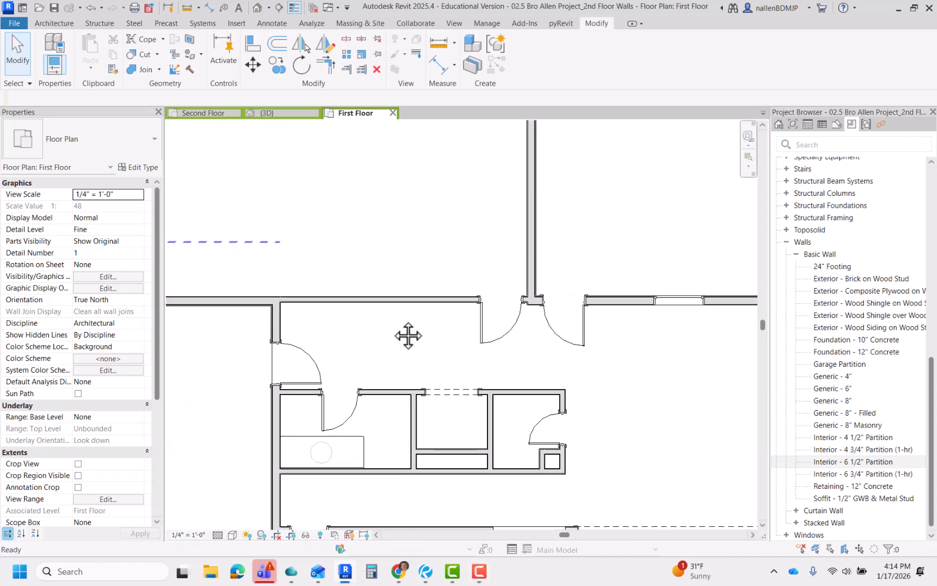
Check the available interior partition types for the wall between the garage and the house.
click(364, 299)
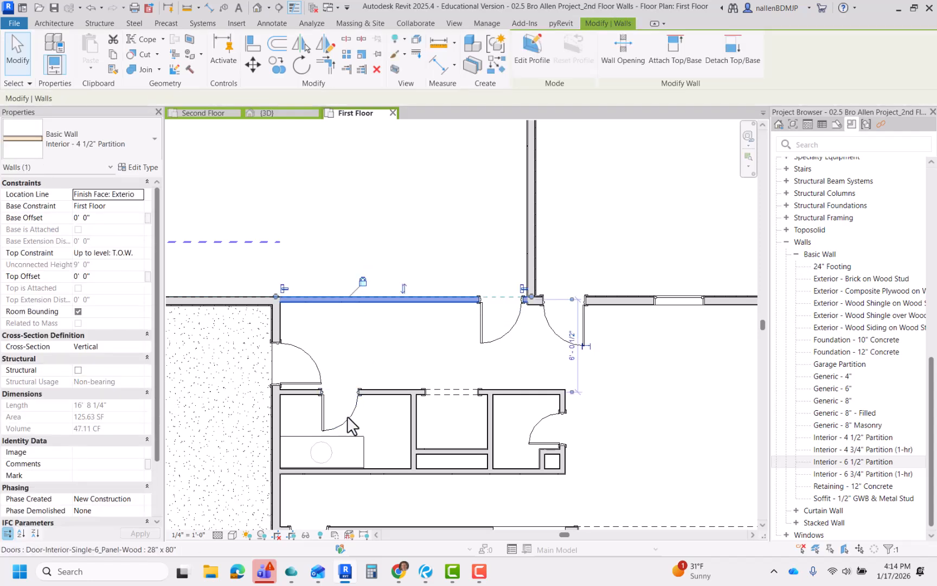
scroll(298, 318, up, 3)
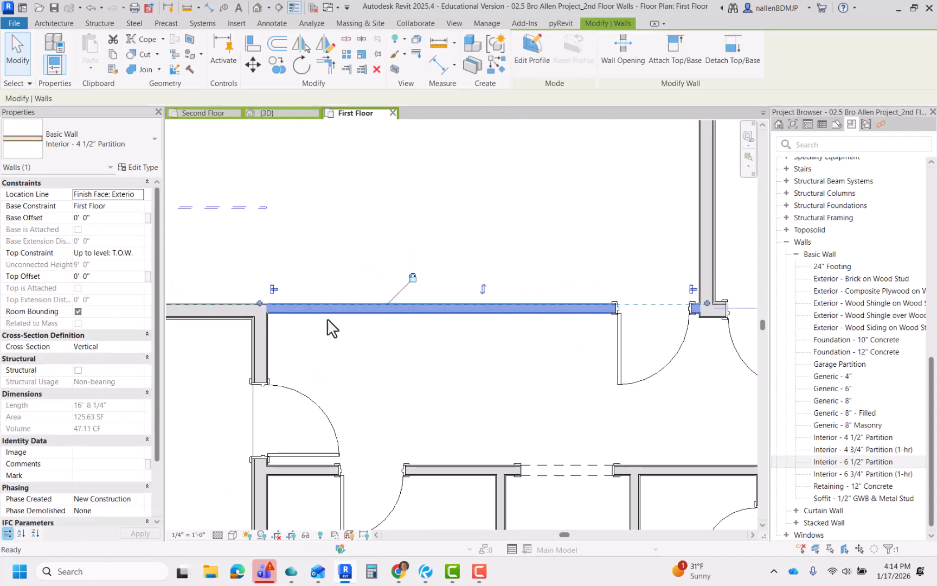
click(119, 148)
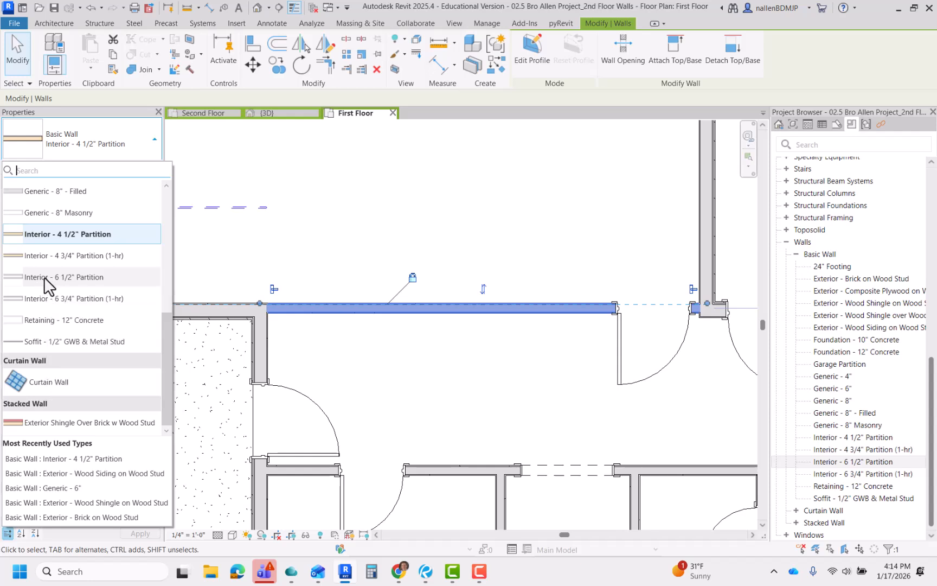
mouse_move(55, 273)
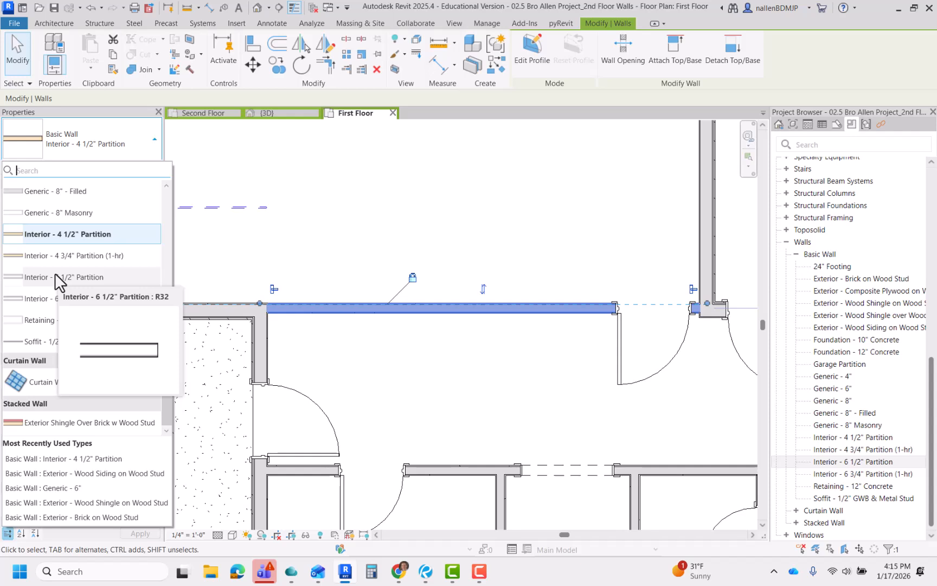
mouse_move(68, 233)
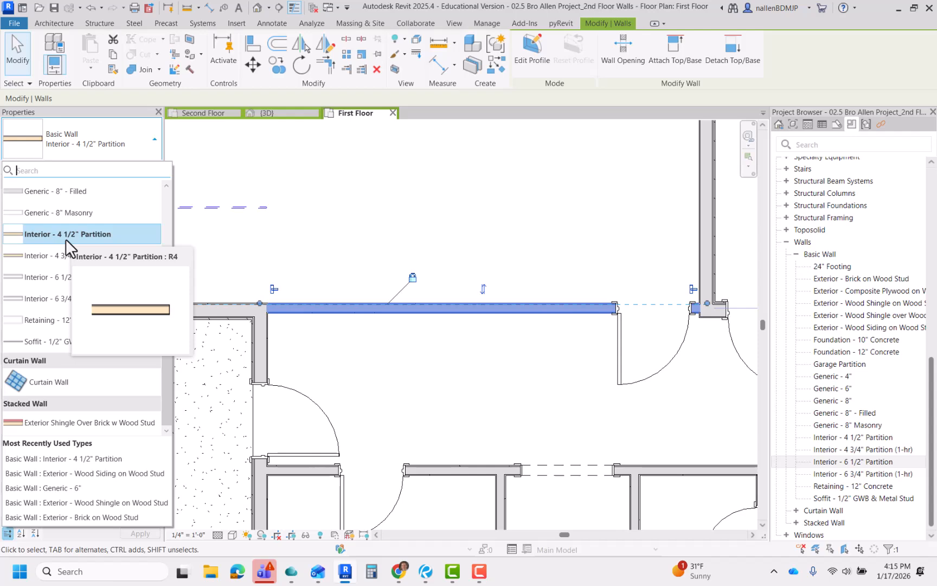
click(382, 341)
scroll(420, 331, down, 2)
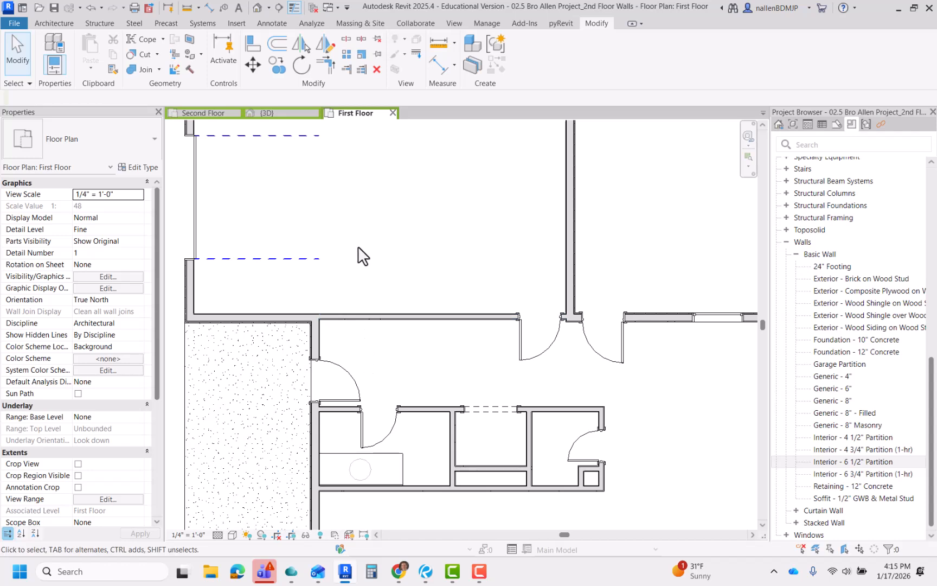
Duplicate the type of the wall between garage and house as Interior - 6 1/2" Garage Partition.
click(360, 319)
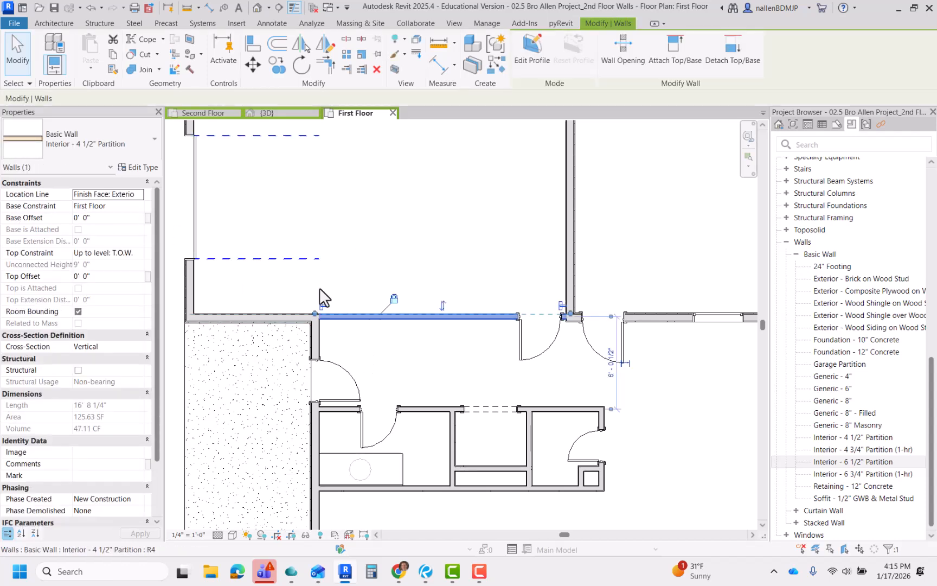
click(142, 166)
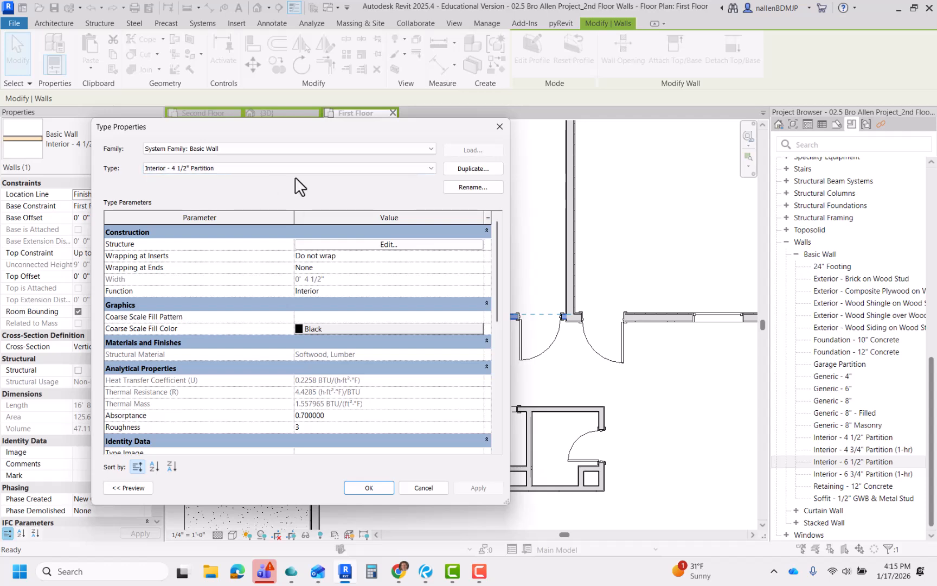
drag(389, 134, 0, 151)
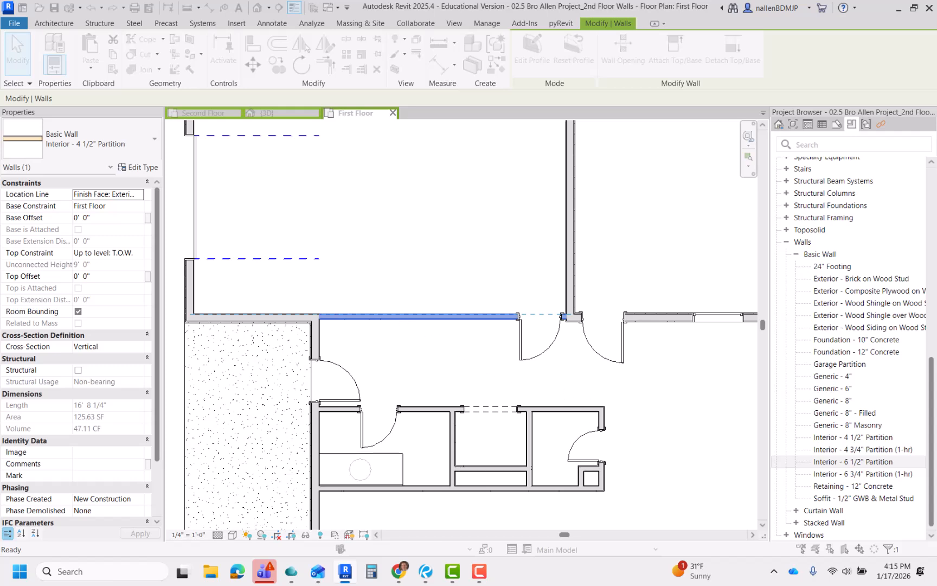
drag(0, 182, 362, 103)
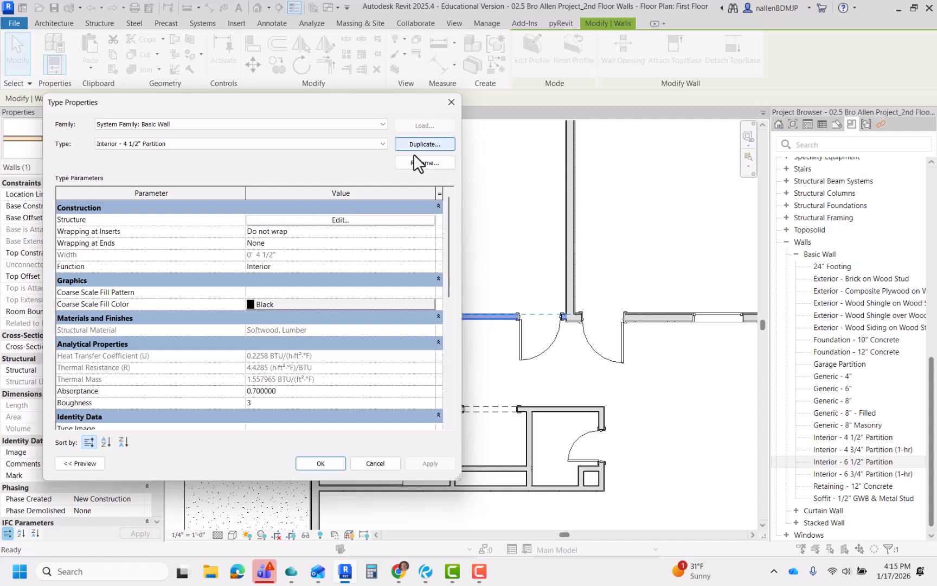
click(424, 144)
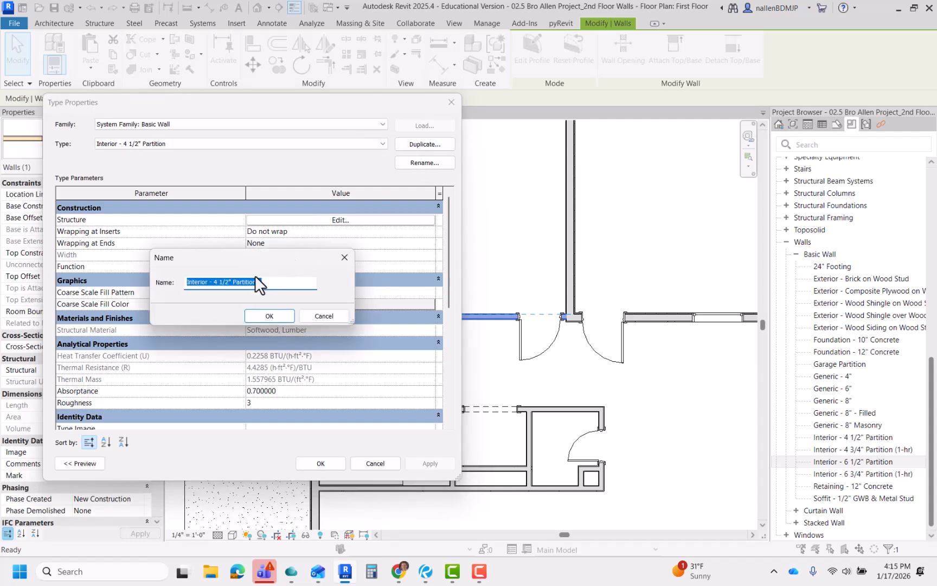
click(215, 282)
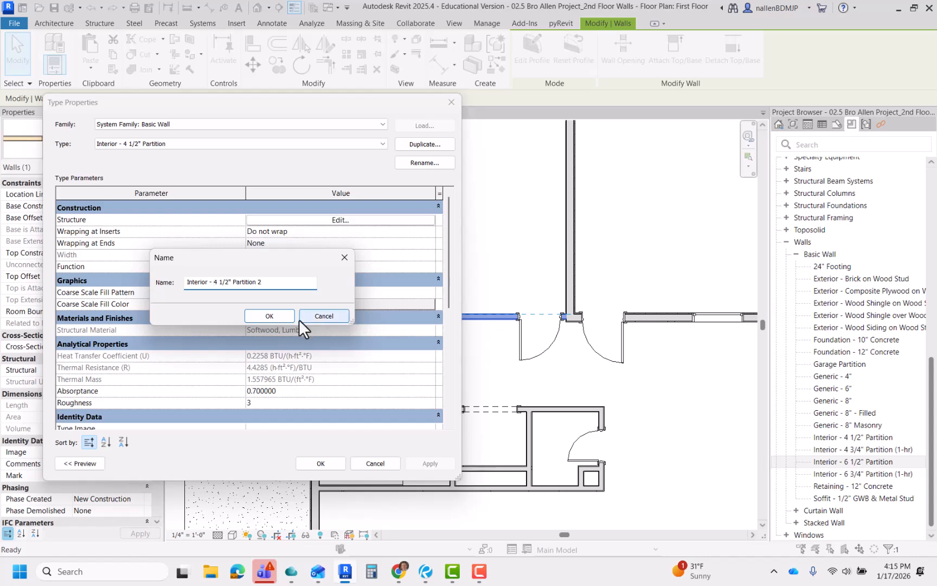
key(Delete)
key(Delete)
text(6)
click(284, 281)
key(BackSpace)
drag(279, 282, 257, 284)
drag(264, 284, 239, 286)
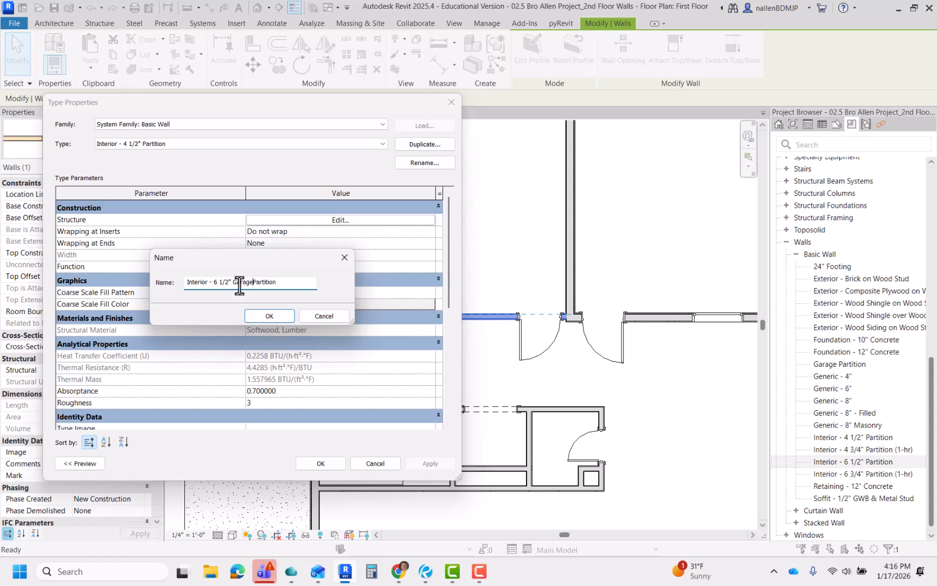
click(269, 315)
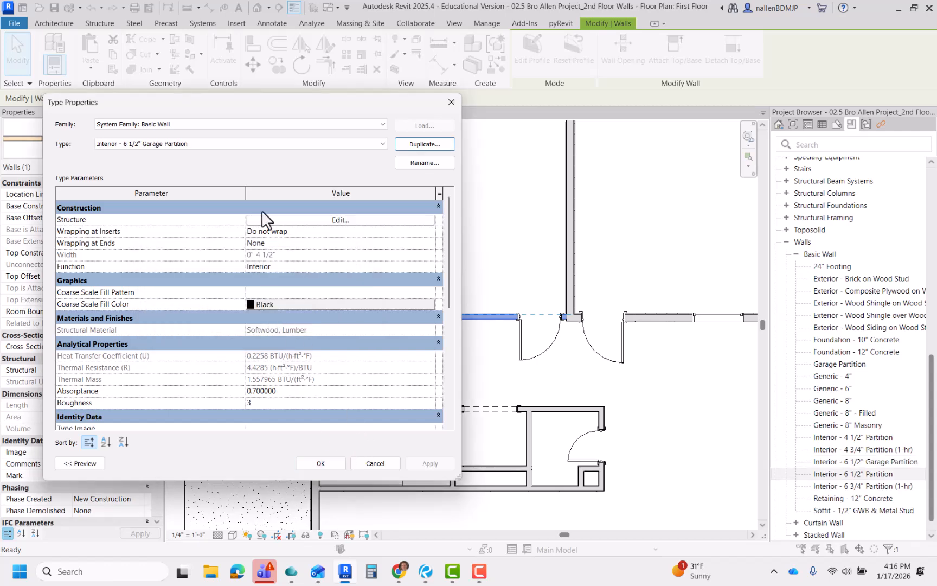
Set the Softwood, Lumber structure layer of the garage partition type to 5 1/2" thick and apply the type changes.
click(299, 218)
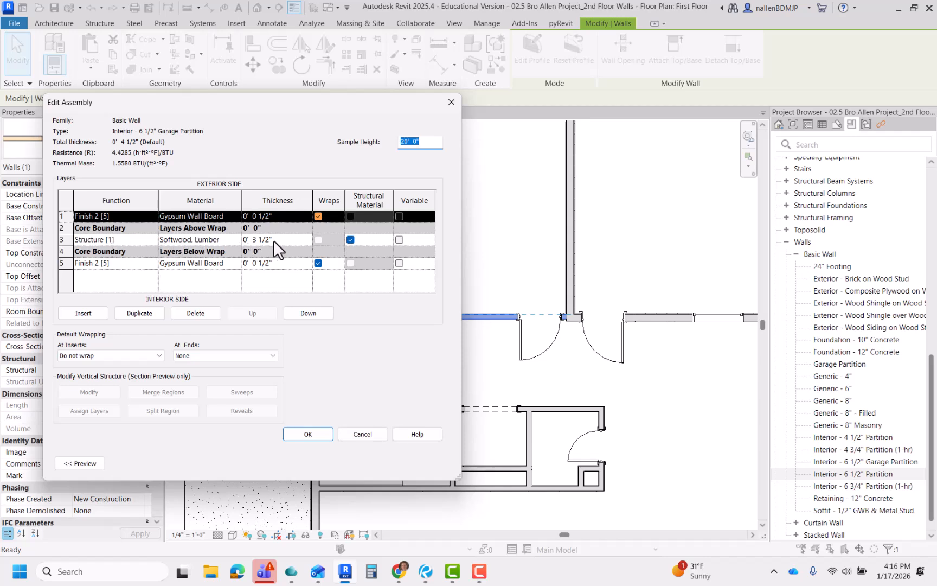
click(257, 239)
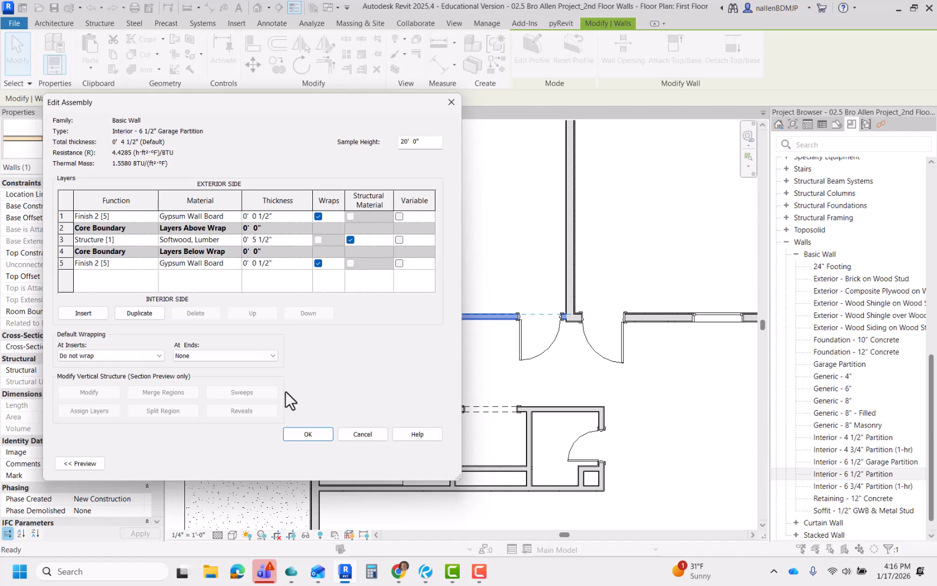
click(308, 434)
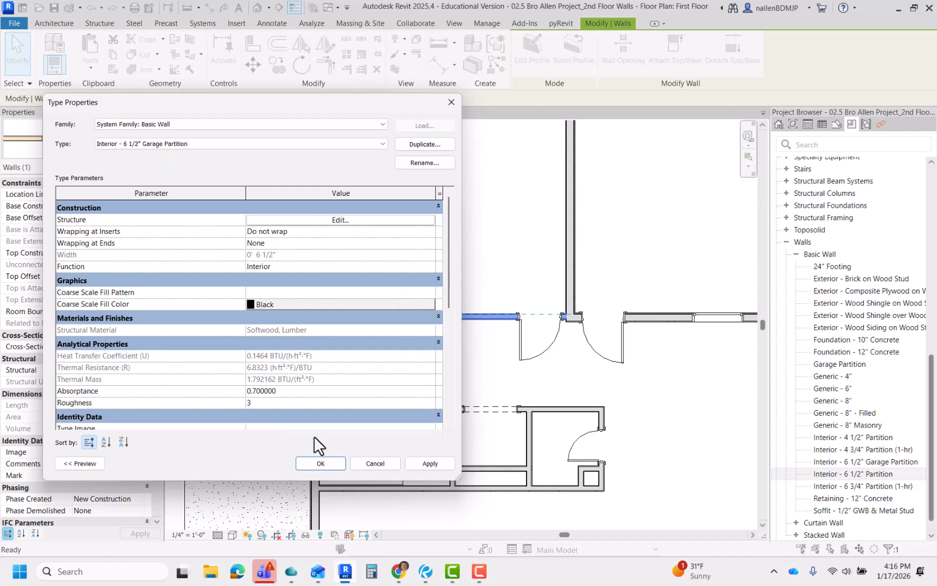
click(321, 464)
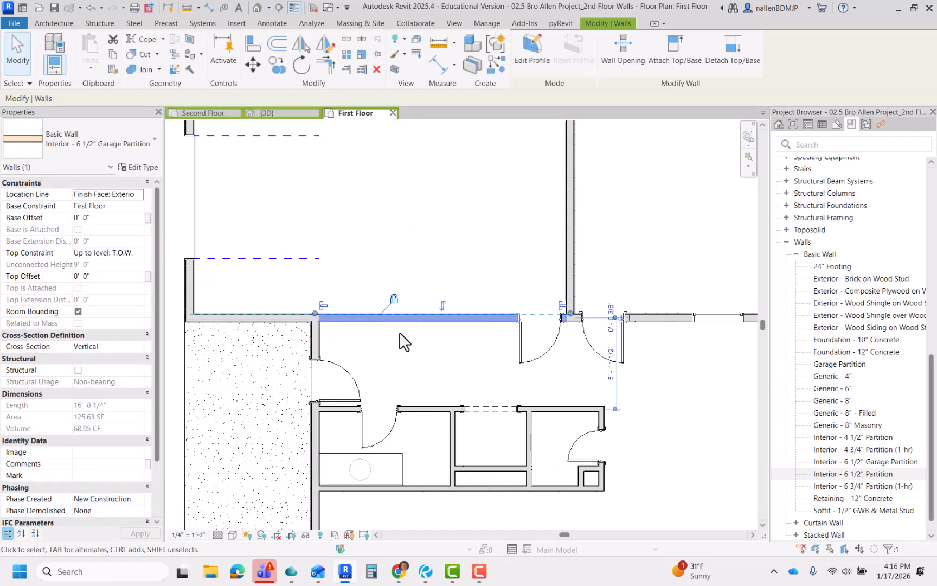
Review the thickened garage partition and its surroundings on the first floor plan.
scroll(417, 367, down, 2)
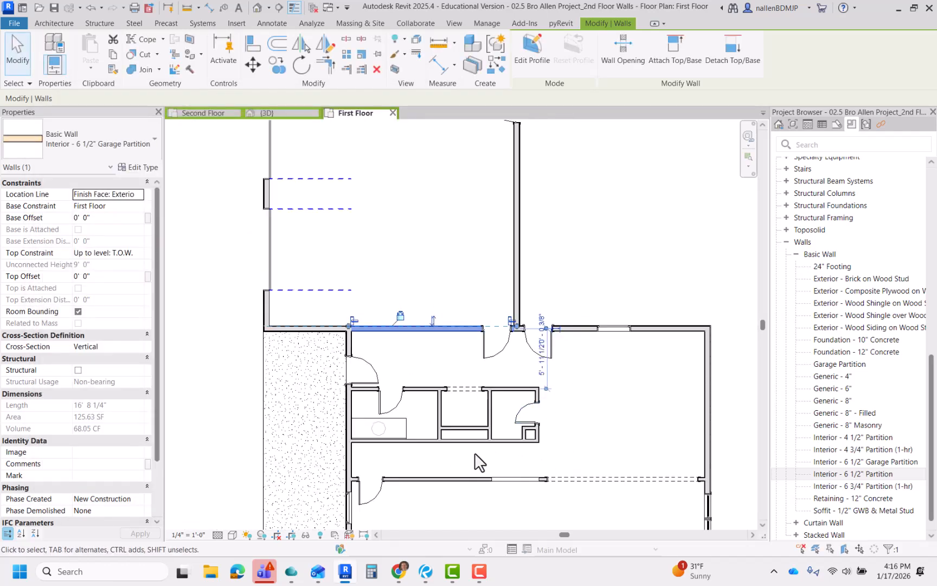
click(424, 455)
middle_drag(423, 454, 457, 380)
scroll(439, 324, up, 1)
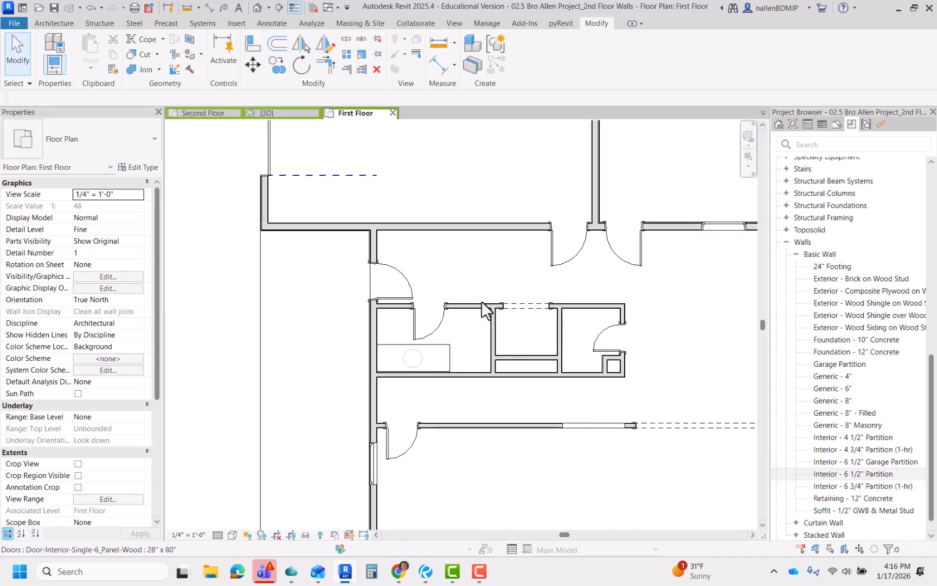
middle_drag(499, 252, 449, 263)
click(427, 236)
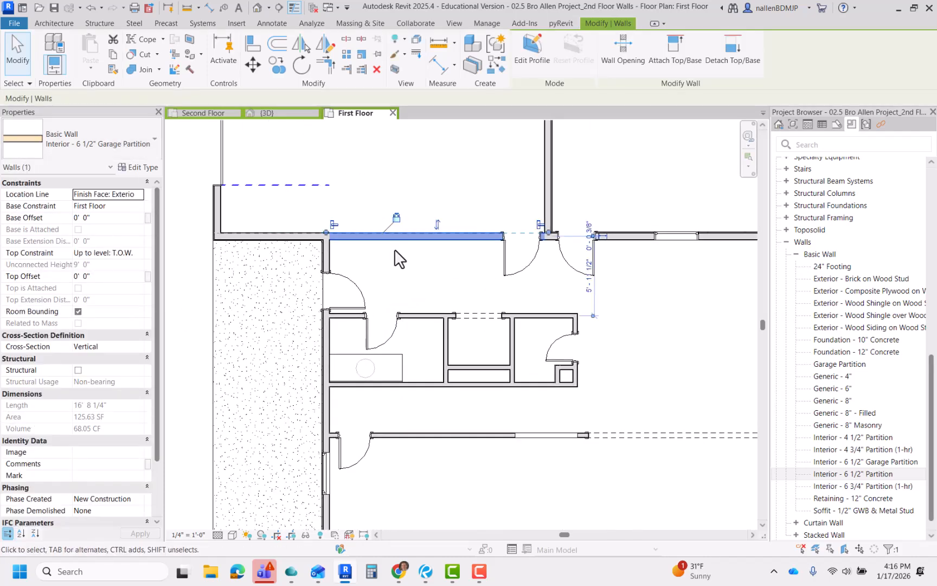
middle_drag(404, 289, 412, 266)
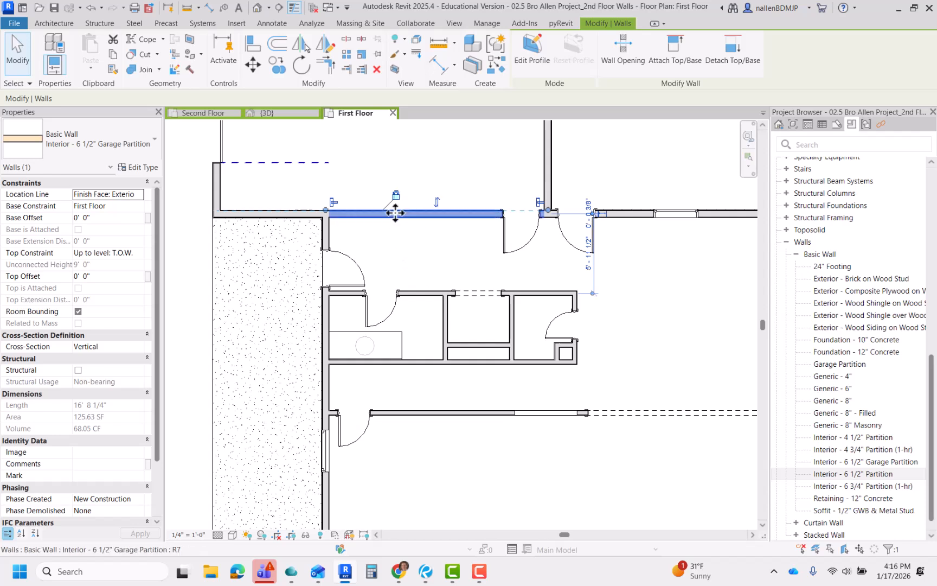
Split the long 4 1/2" partition behind the vanity counter where the wall between the bathroom and the closet meets it.
scroll(388, 380, up, 2)
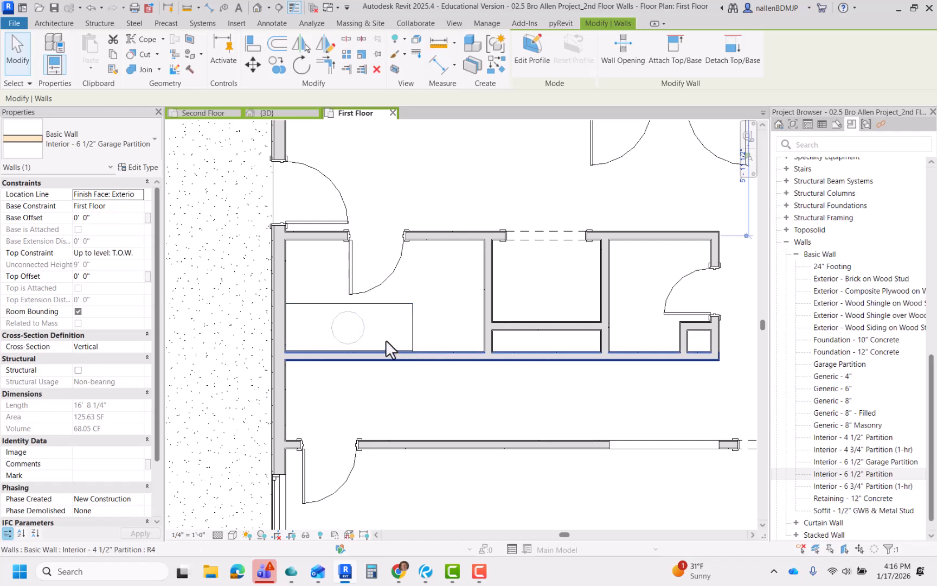
click(420, 359)
click(423, 378)
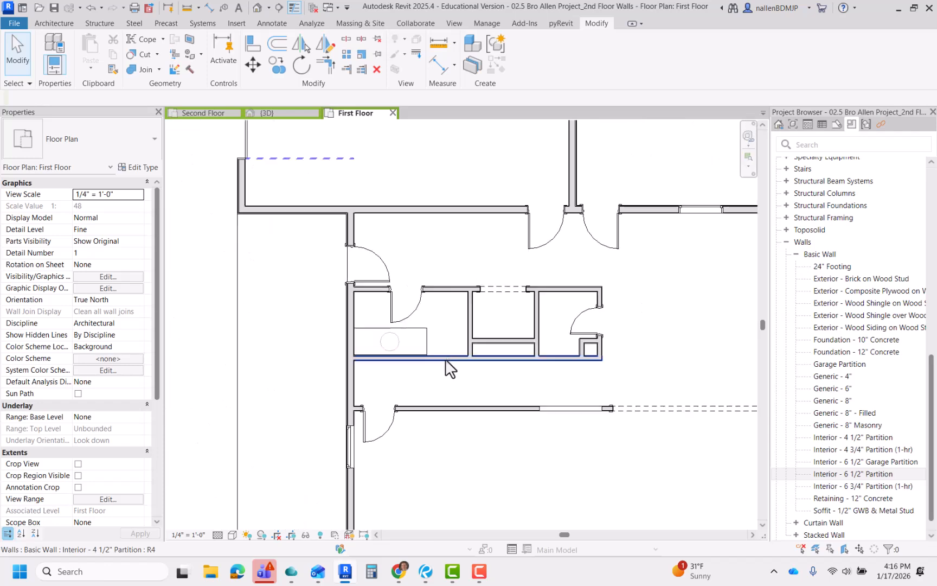
scroll(455, 368, up, 2)
mouse_move(448, 373)
middle_down()
mouse_move(440, 367)
mouse_move(473, 402)
mouse_move(450, 402)
mouse_move(474, 395)
mouse_move(456, 379)
middle_up()
click(447, 362)
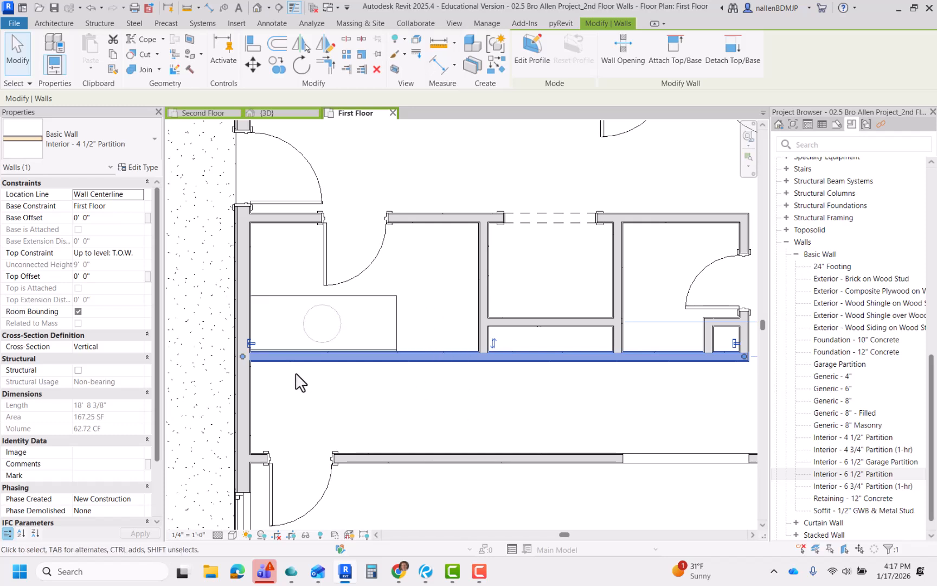
middle_drag(478, 400, 445, 403)
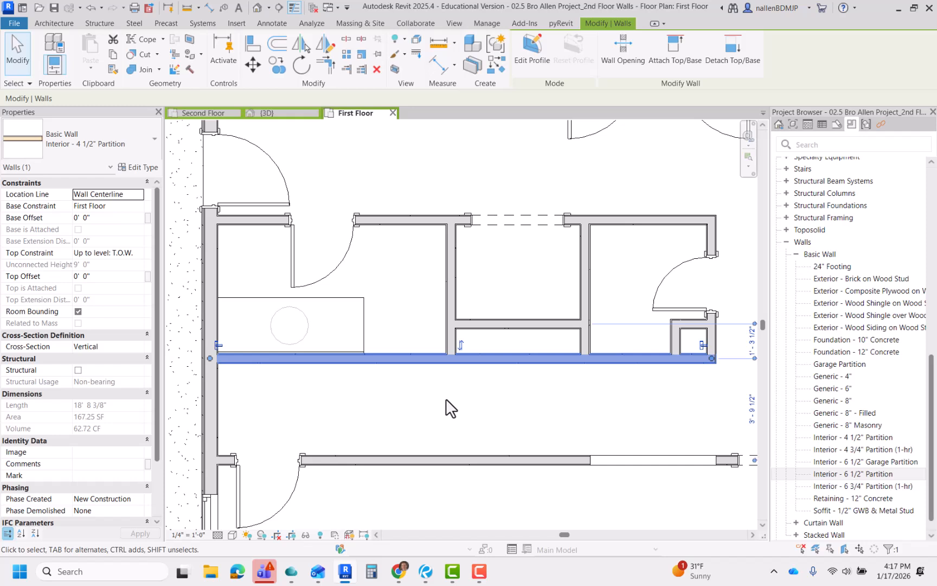
key(s)
key(l)
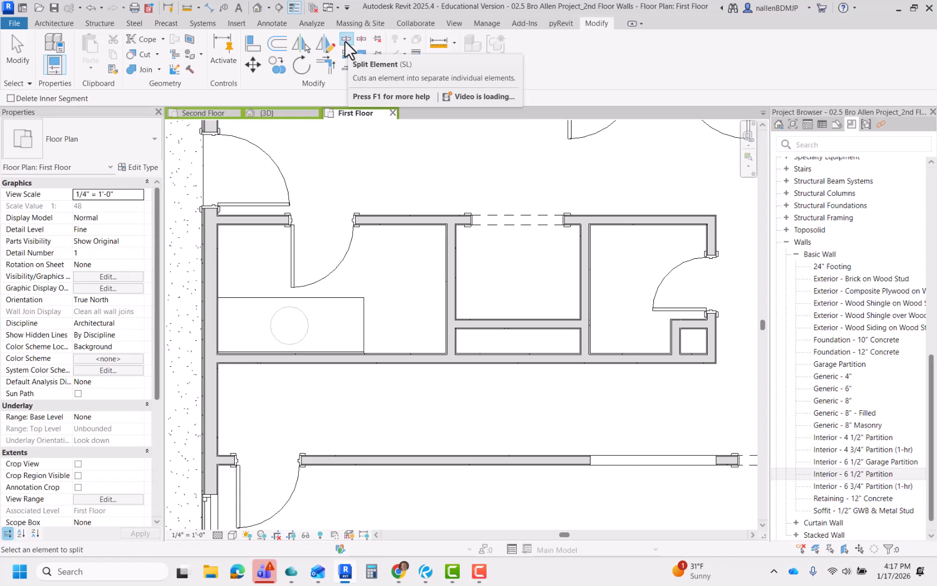
scroll(453, 375, up, 4)
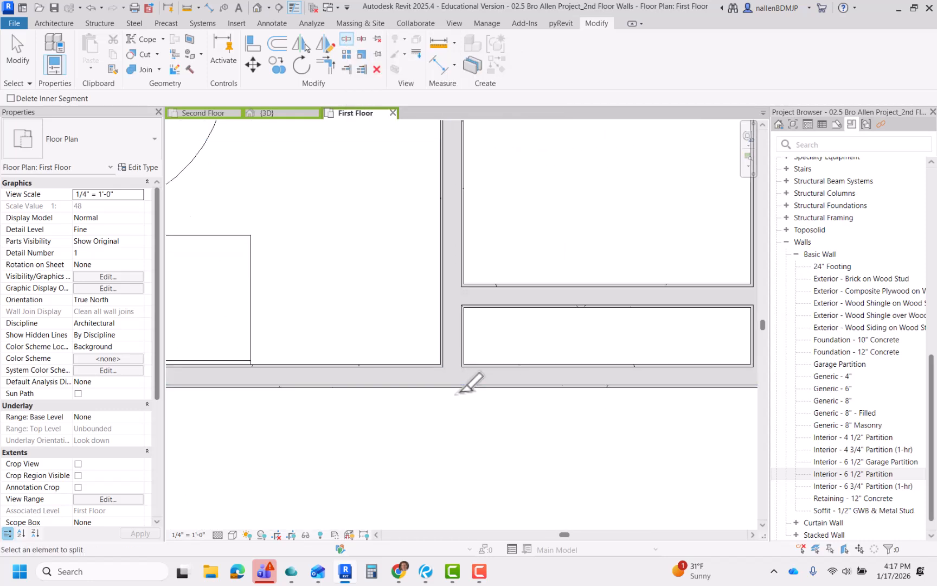
middle_drag(470, 384, 482, 320)
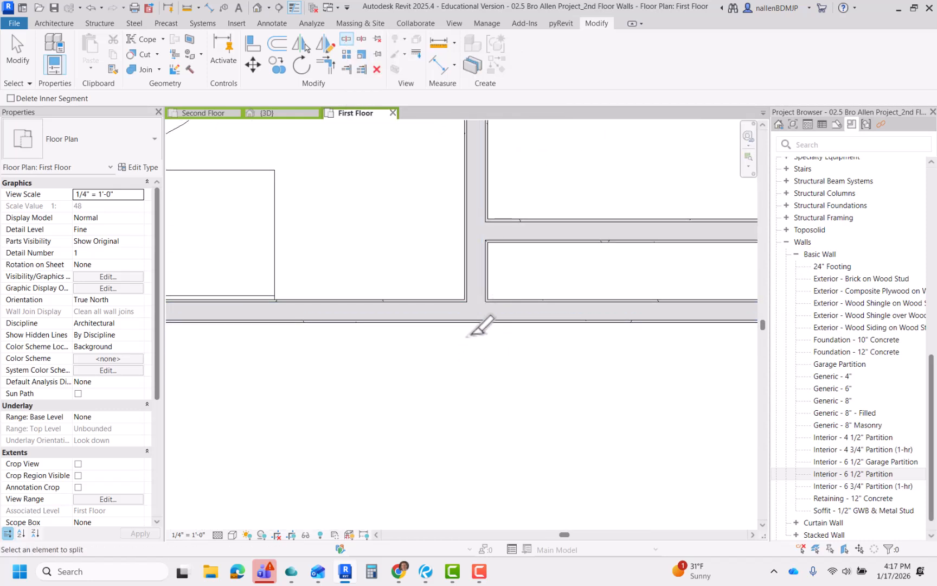
scroll(468, 335, down, 2)
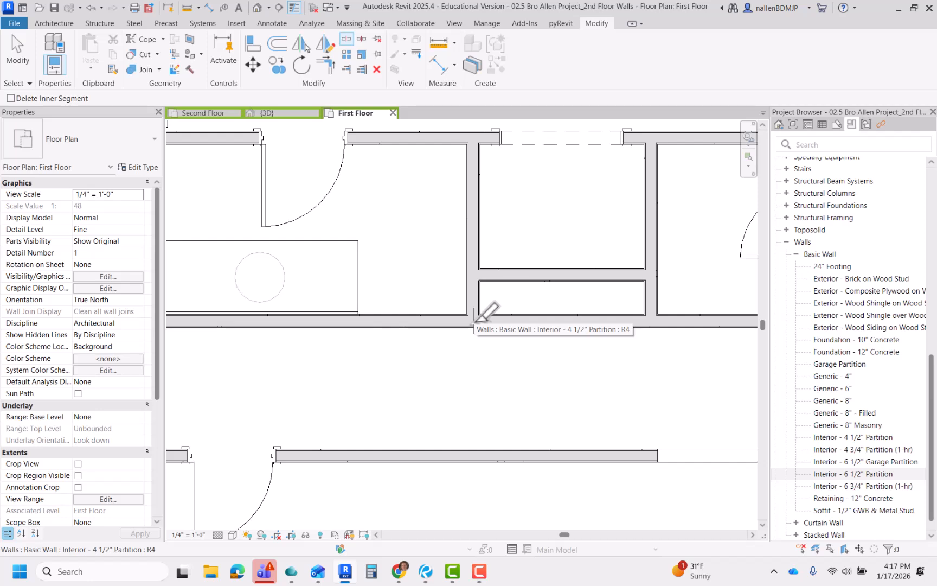
scroll(454, 357, down, 2)
middle_drag(454, 358, 493, 326)
key(Escape)
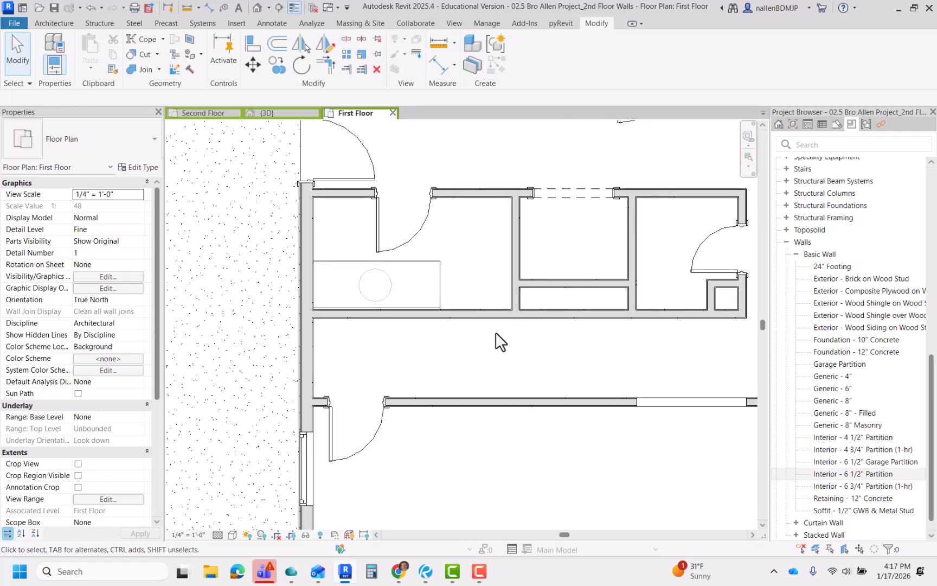
Change the split wall segment behind the vanity counter to the Interior - 6 1/2" Garage Partition type.
click(497, 315)
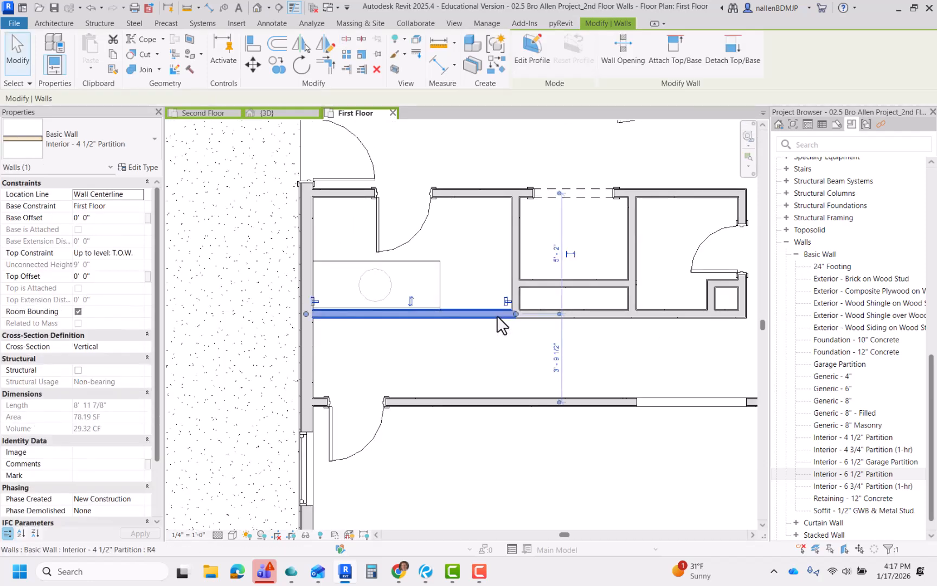
click(134, 156)
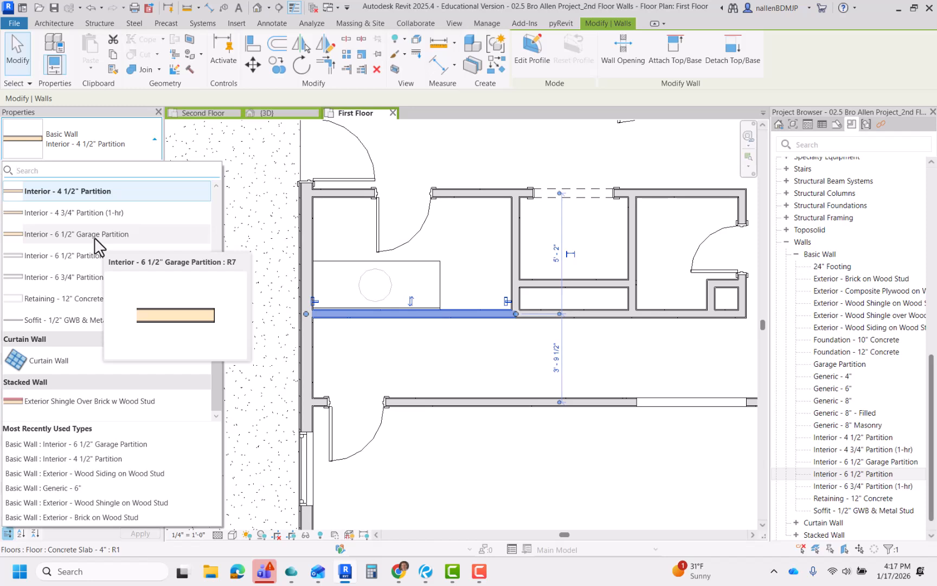
click(95, 237)
scroll(514, 325, up, 2)
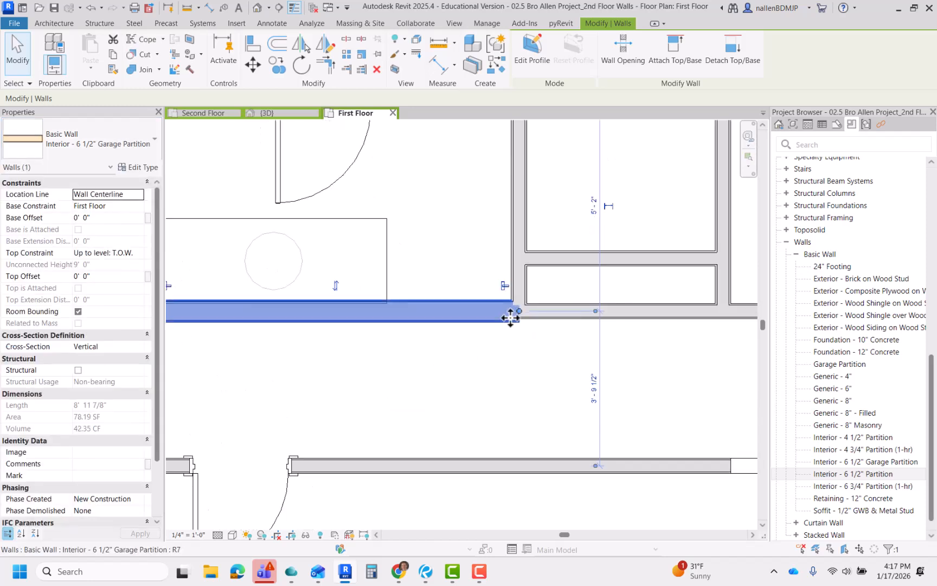
Shift the thickened segment about 1" toward the bathroom so its hallway face is flush with the adjoining 4 1/2" partition.
scroll(486, 326, down, 2)
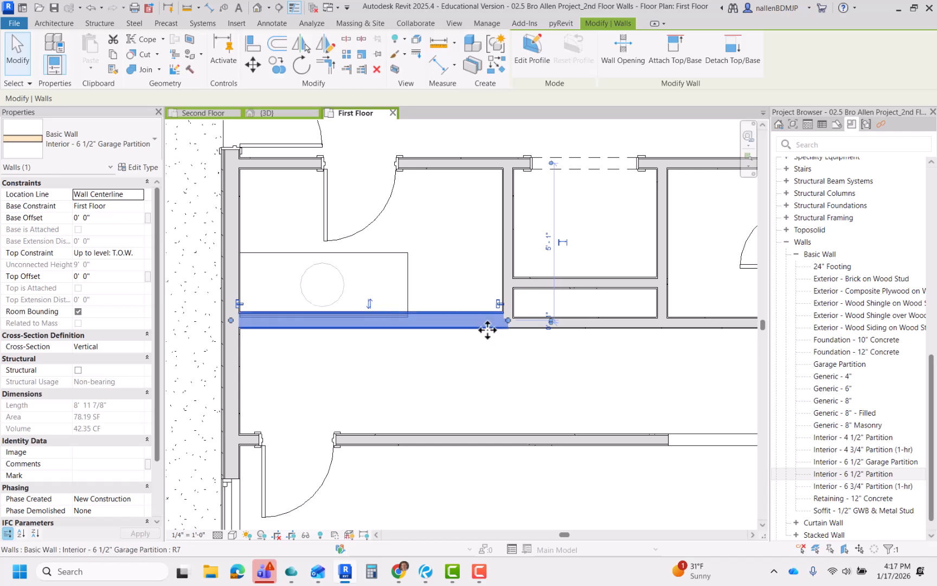
scroll(488, 334, up, 2)
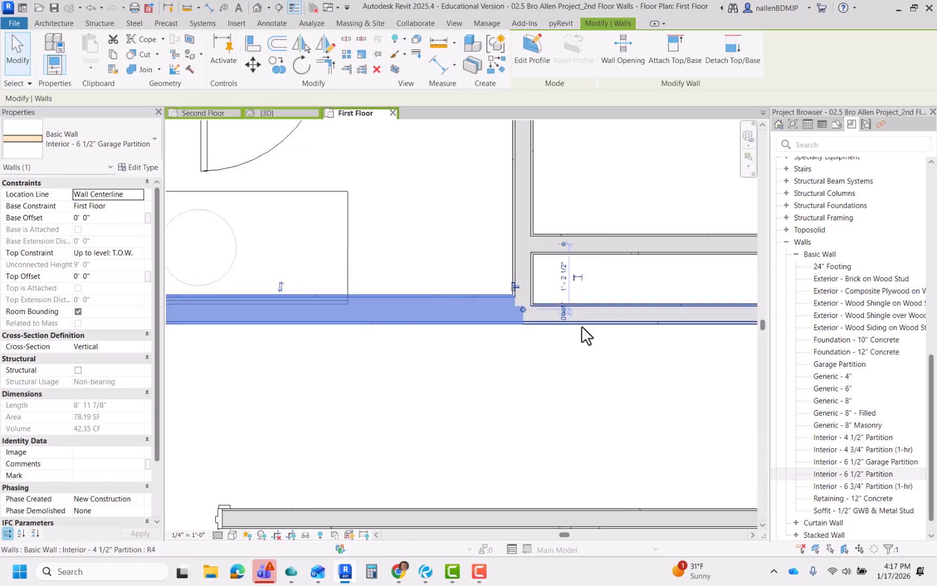
scroll(518, 345, down, 2)
click(508, 351)
scroll(472, 347, up, 2)
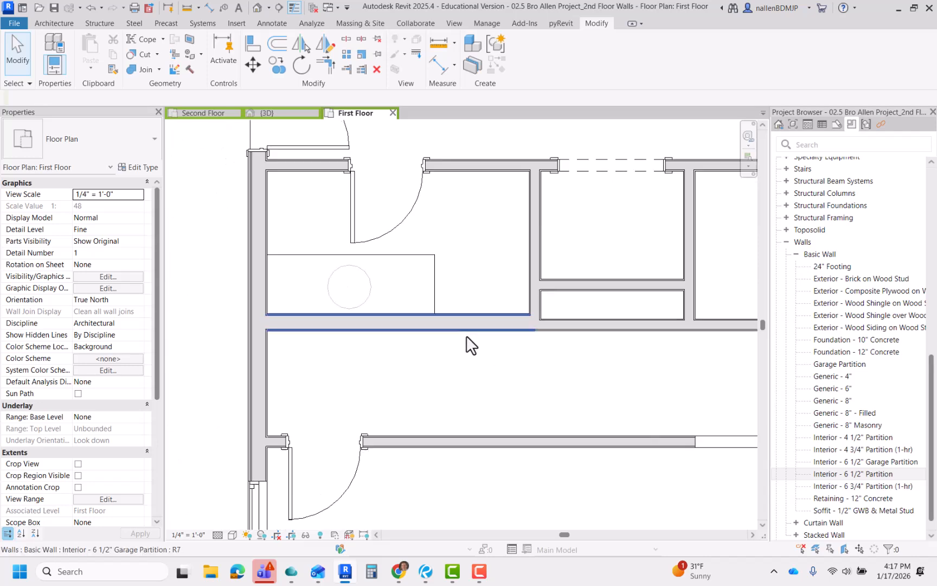
Nudge the vanity counter top away from the thickened wall so it sits against its new face, and check the wall's type.
click(435, 285)
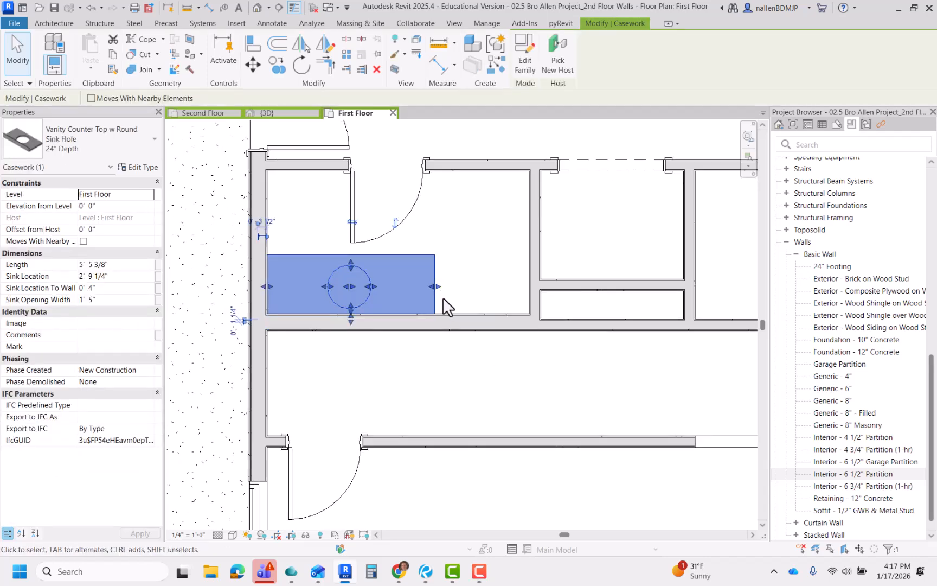
click(450, 324)
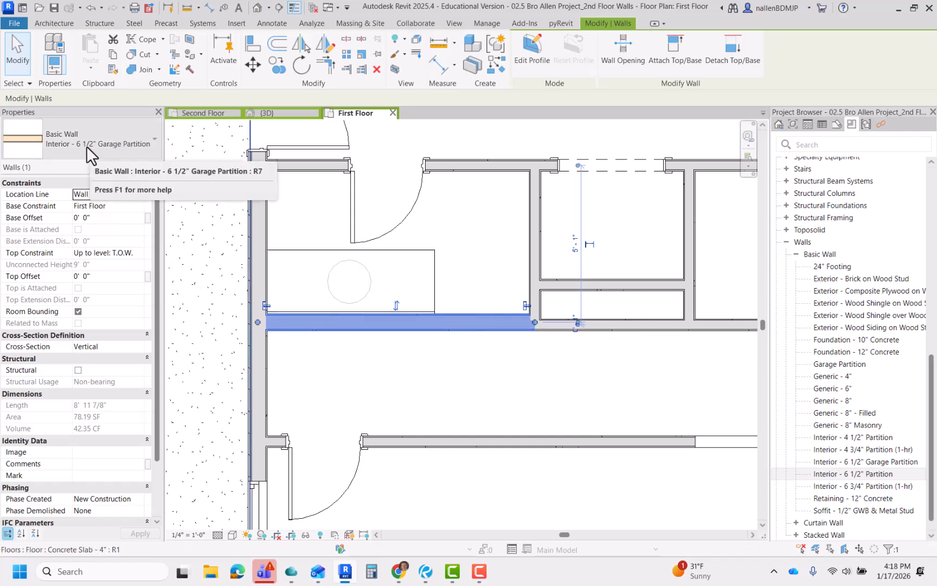
scroll(345, 311, down, 1)
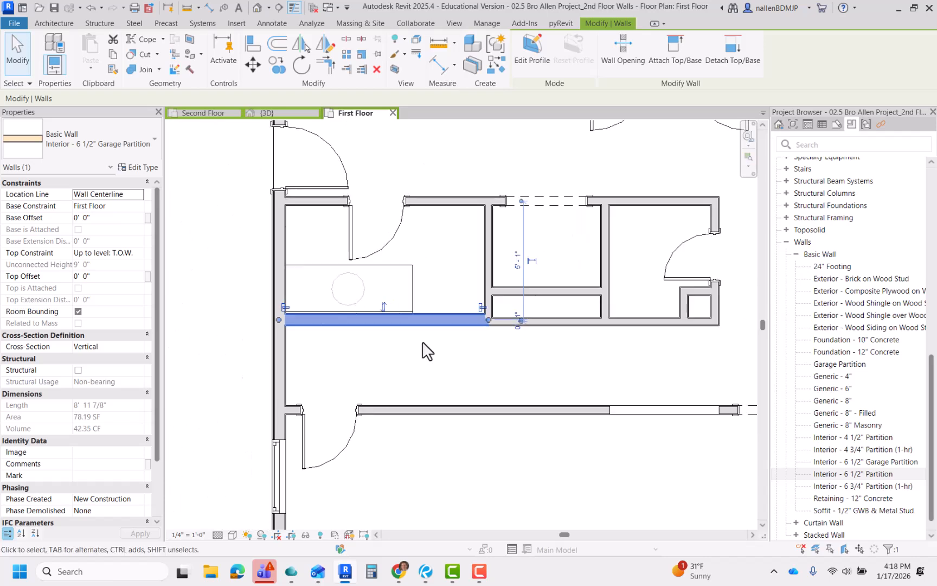
click(408, 338)
Examine the thickened wall behind the vanity and the garage partition in the 3D view.
scroll(406, 336, down, 1)
middle_drag(482, 364, 467, 406)
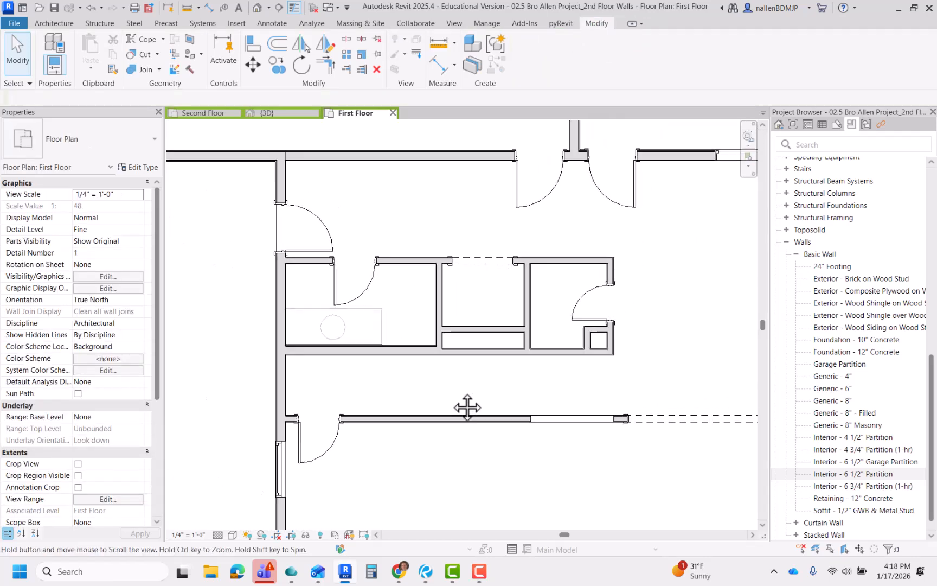
scroll(443, 394, down, 2)
click(282, 115)
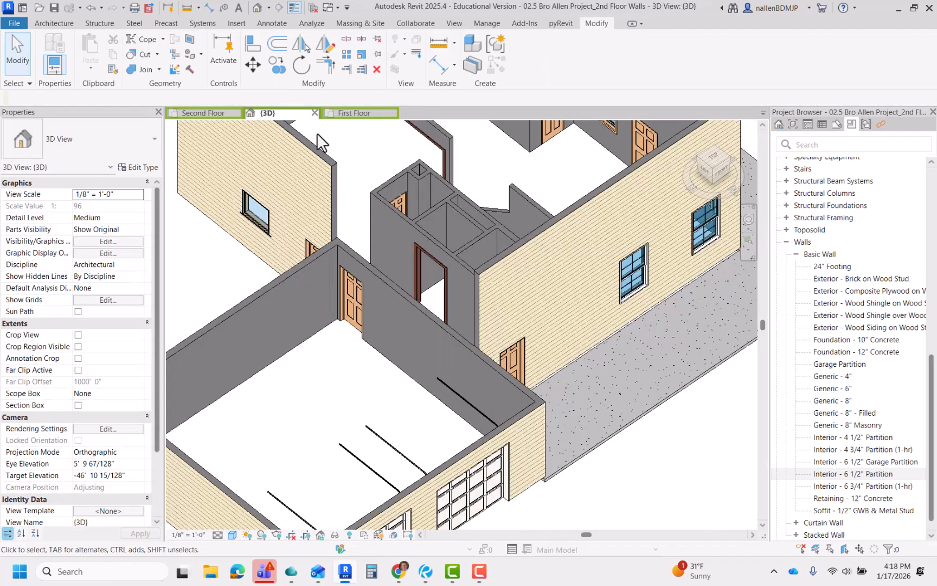
scroll(429, 270, down, 2)
shift+middle_drag(429, 269, 673, 402)
shift+middle_drag(477, 304, 619, 339)
middle_drag(410, 253, 418, 181)
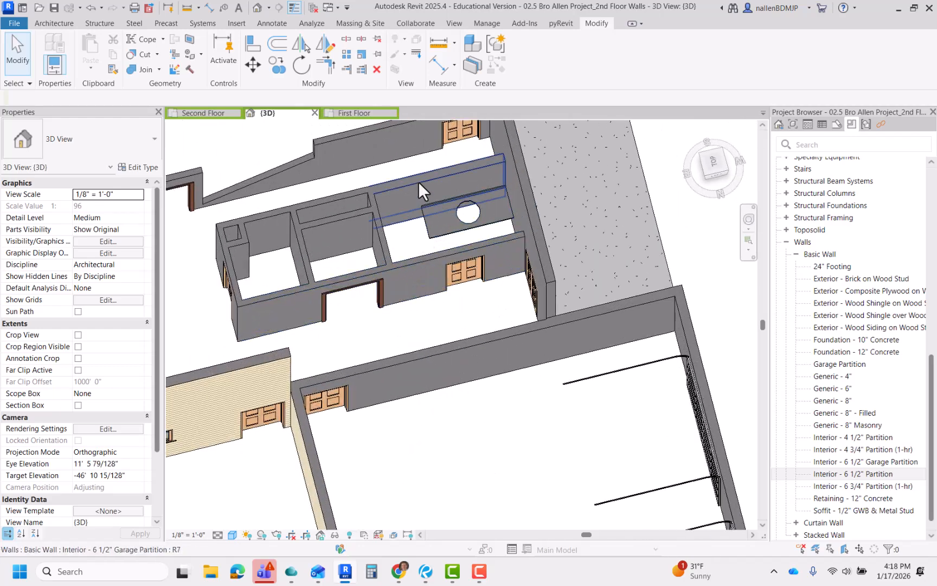
click(418, 181)
scroll(418, 181, down, 3)
scroll(430, 244, up, 1)
click(431, 258)
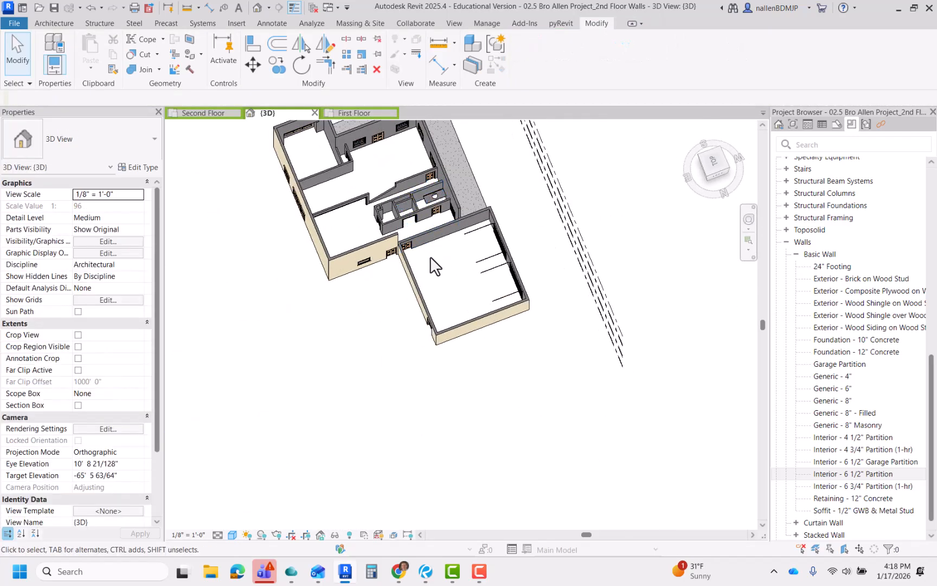